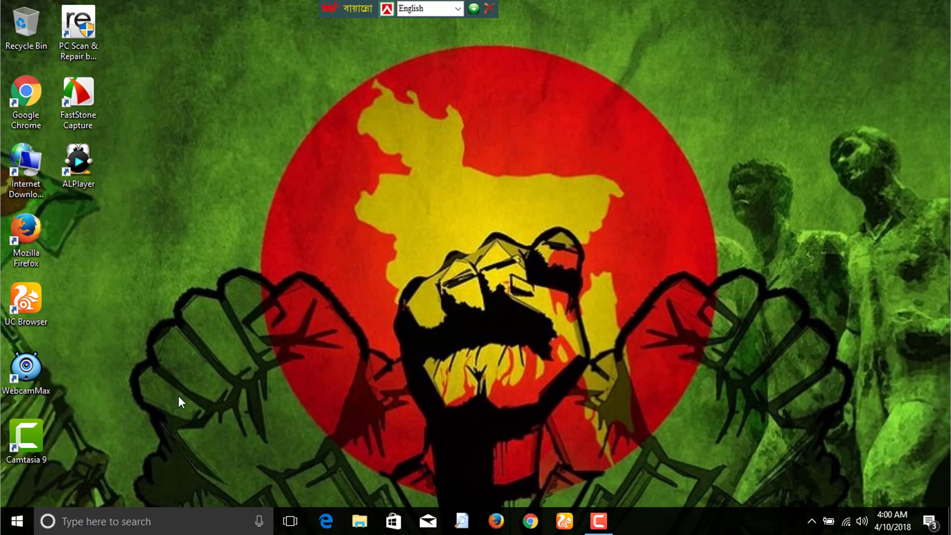
# - Search Windows for "add or re", open the Add or remove programs settings and maximize the window
pyautogui.click(162, 523)
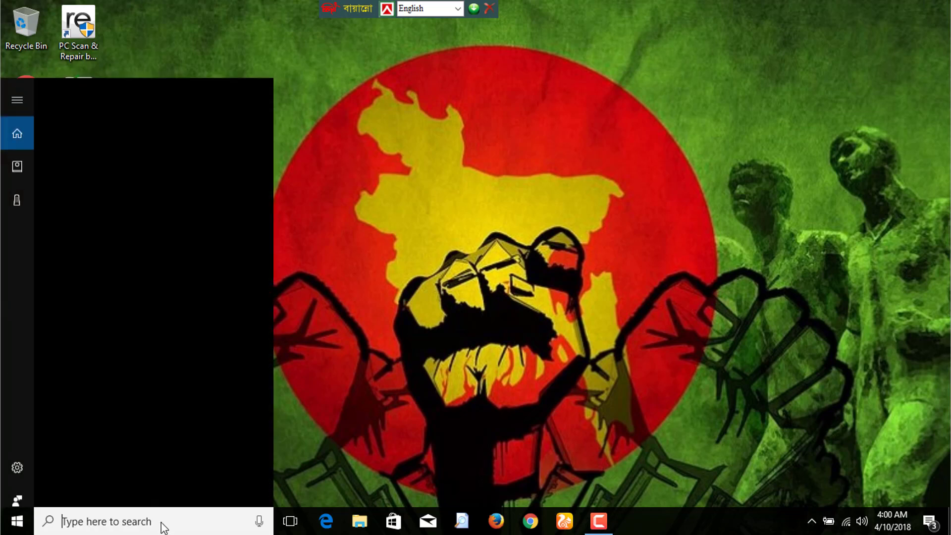
pyautogui.write('a')
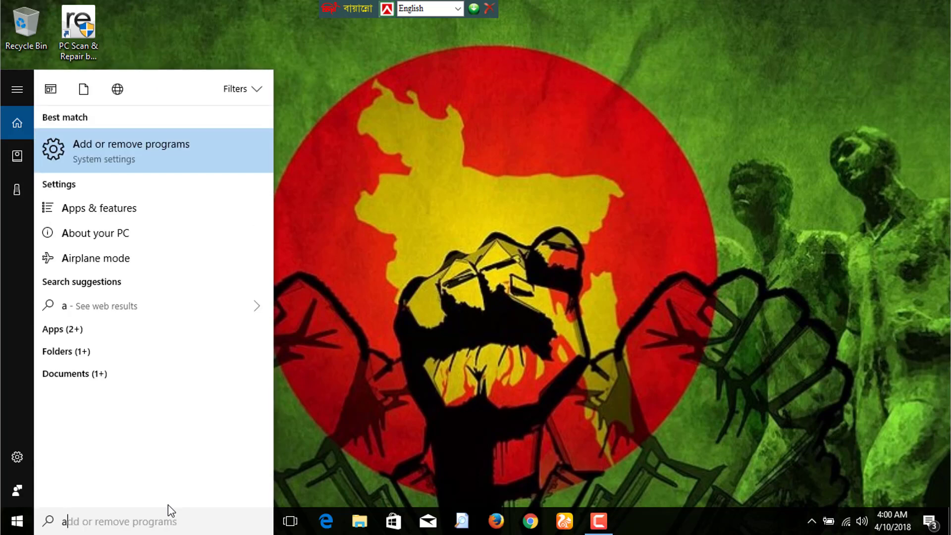
pyautogui.write('dd or ')
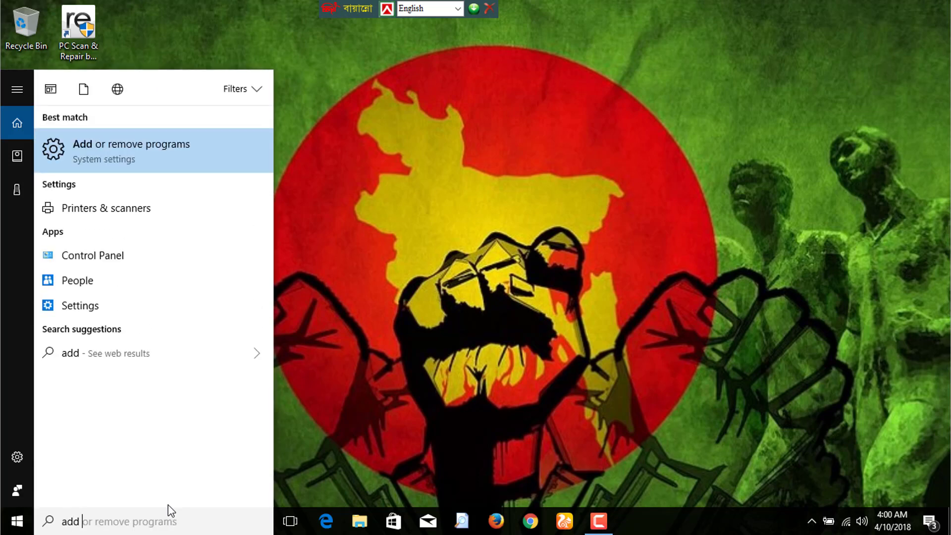
pyautogui.write('re')
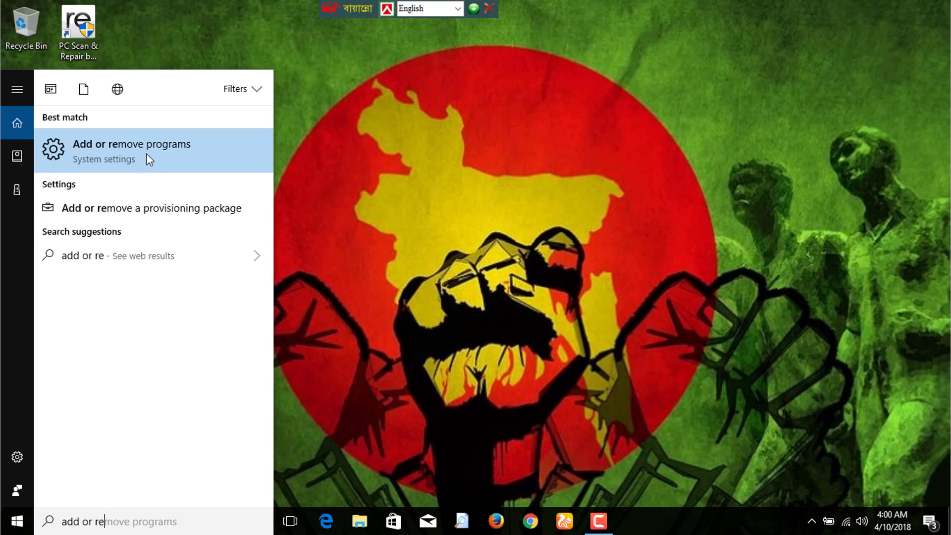
pyautogui.click(105, 150)
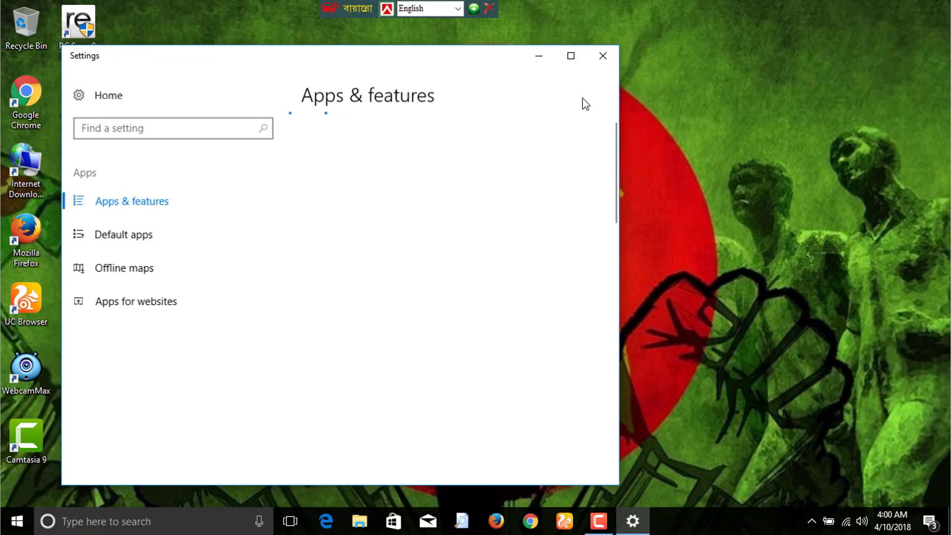
pyautogui.click(572, 57)
# - Look through the list of installed apps in Apps & features for programs that are not needed
pyautogui.scroll(-10, 474, 364)
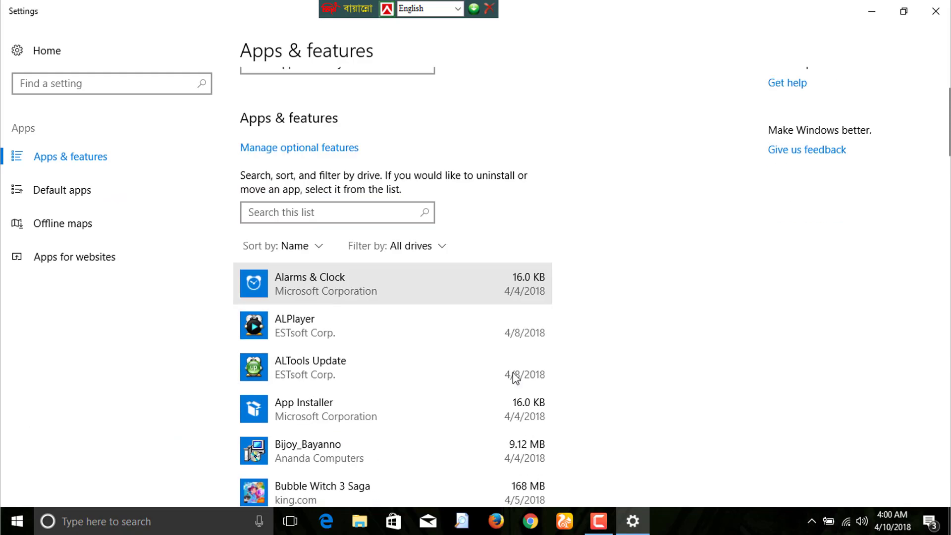
pyautogui.scroll(-9, 548, 450)
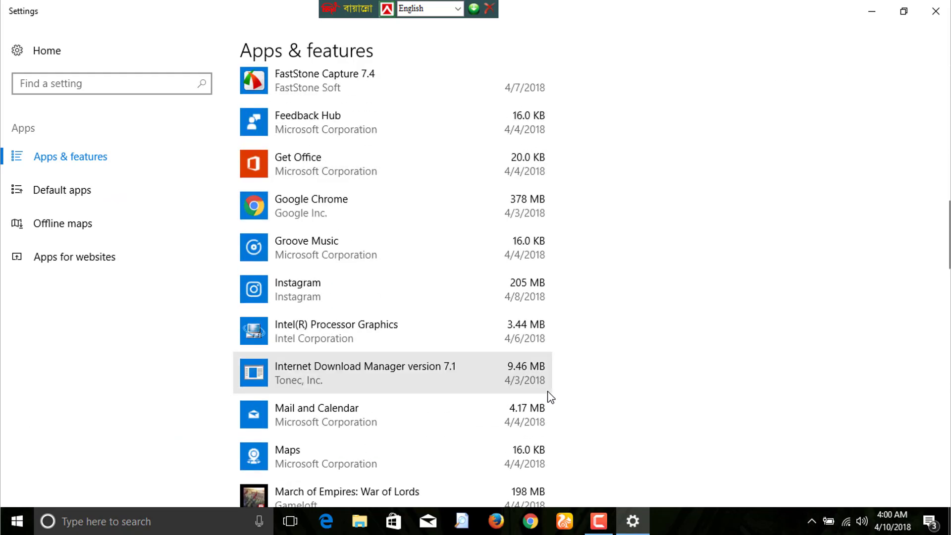
pyautogui.scroll(9, 549, 396)
pyautogui.scroll(6, 549, 394)
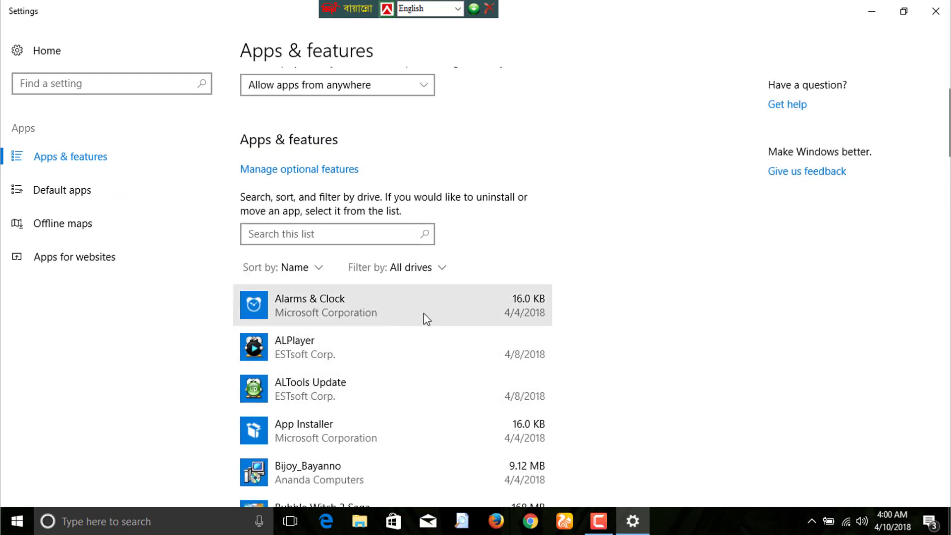
pyautogui.scroll(-3, 539, 332)
pyautogui.scroll(-20, 540, 333)
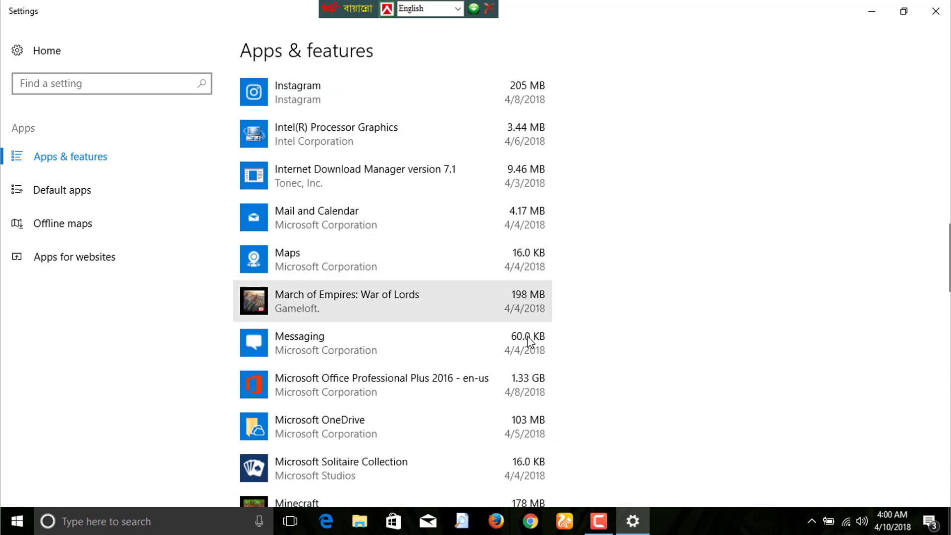
pyautogui.scroll(20, 530, 343)
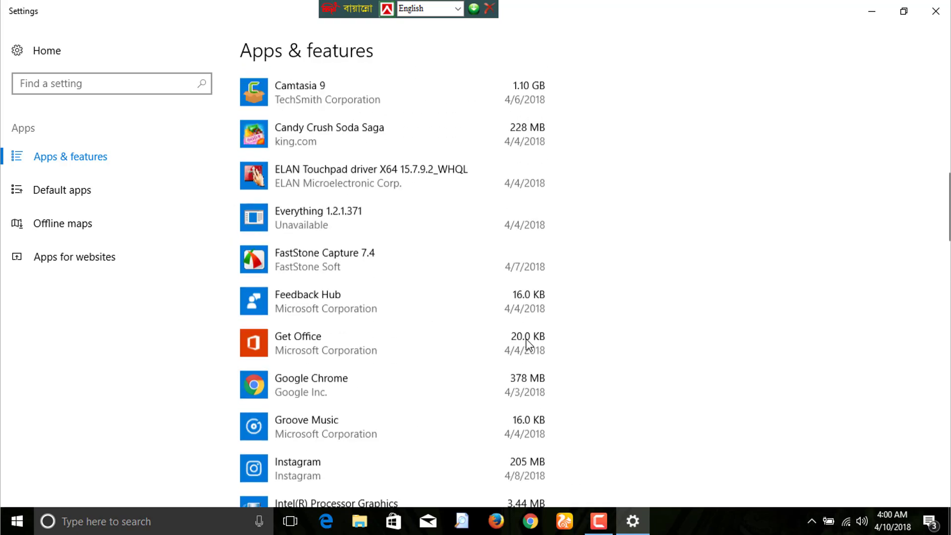
pyautogui.scroll(5, 529, 345)
pyautogui.scroll(-5, 526, 343)
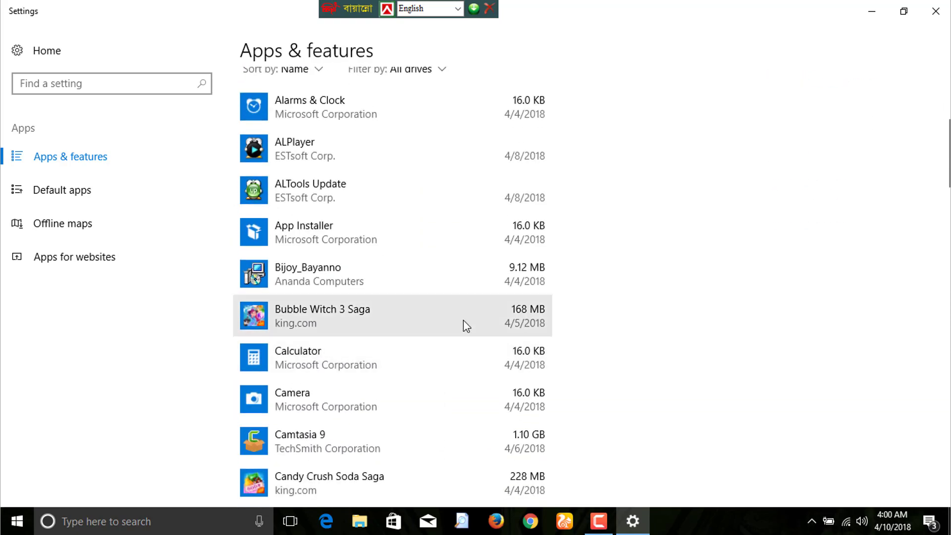
pyautogui.scroll(4, 464, 322)
pyautogui.scroll(-3, 462, 320)
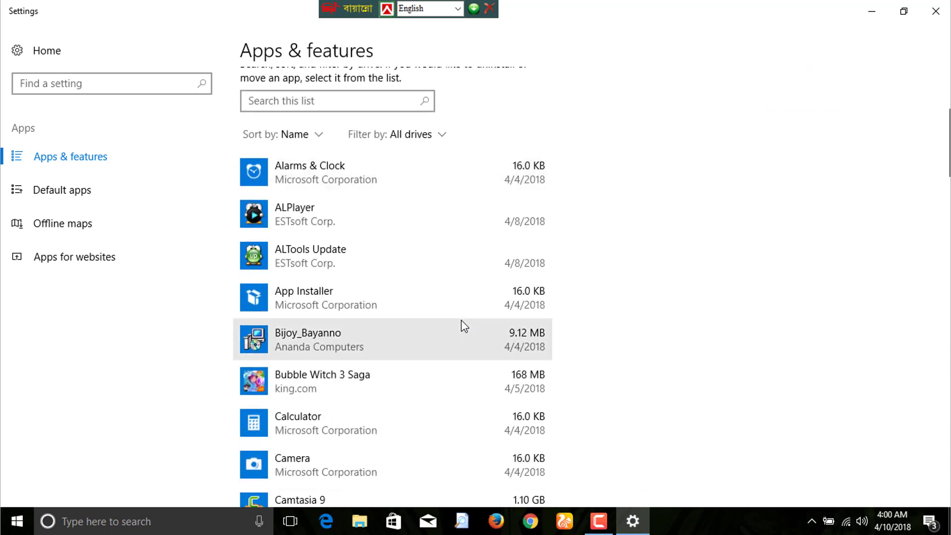
pyautogui.scroll(-2, 465, 332)
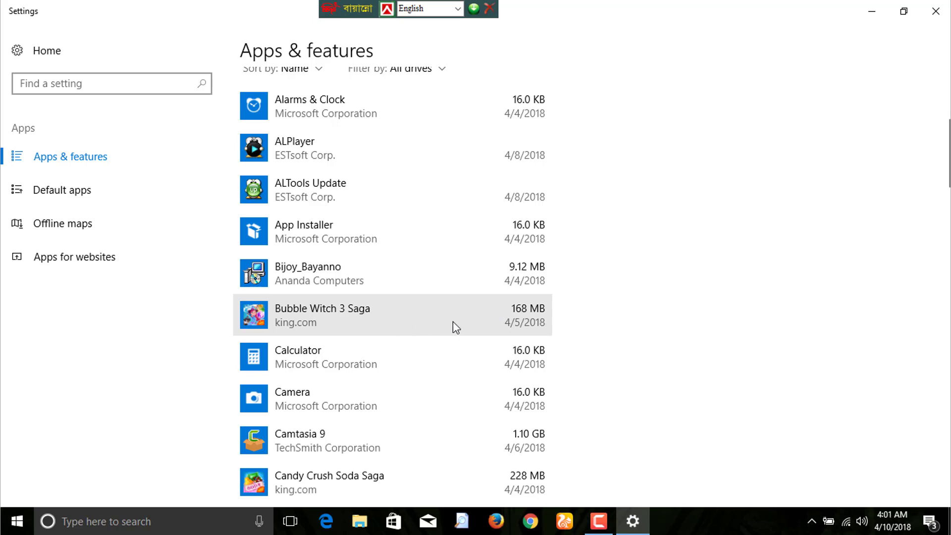
# - Uninstall Bubble Witch 3 Saga from the list of installed apps and approve its removal
pyautogui.click(400, 320)
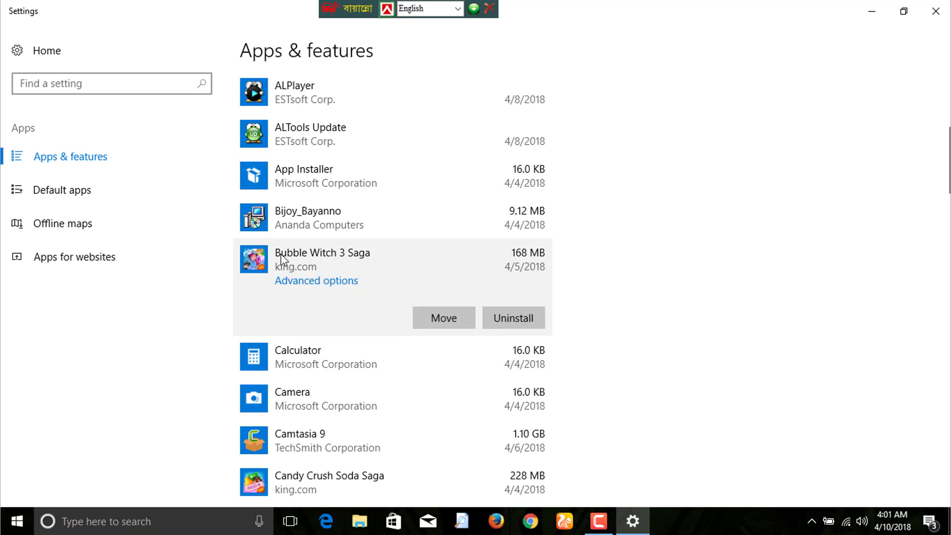
pyautogui.click(516, 315)
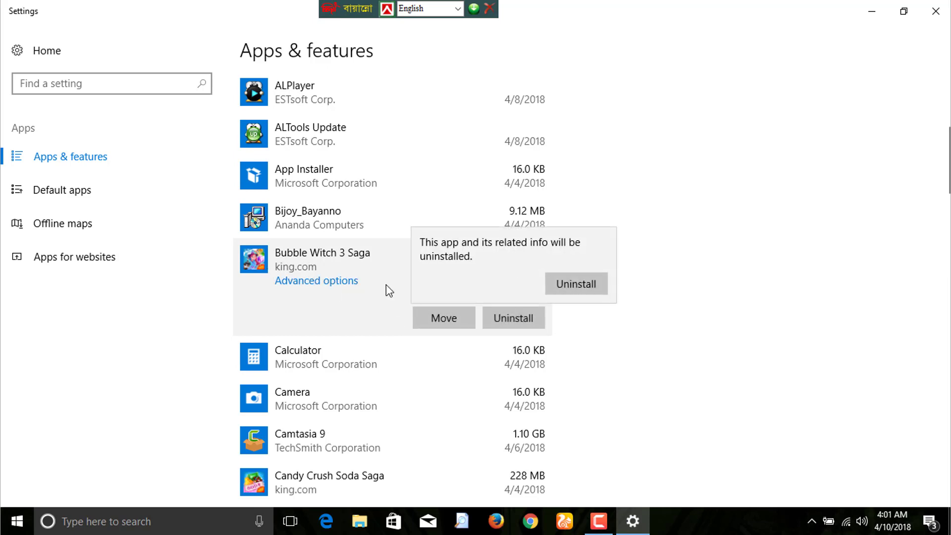
pyautogui.click(596, 279)
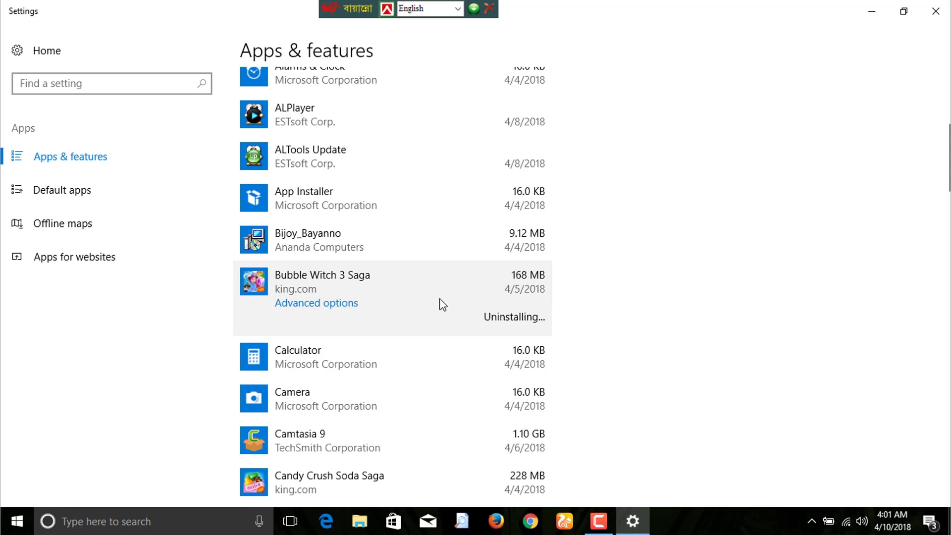
# - Expand the Camera entry to check its uninstall option, and uninstall Candy Crush Soda Saga
pyautogui.scroll(-3, 396, 292)
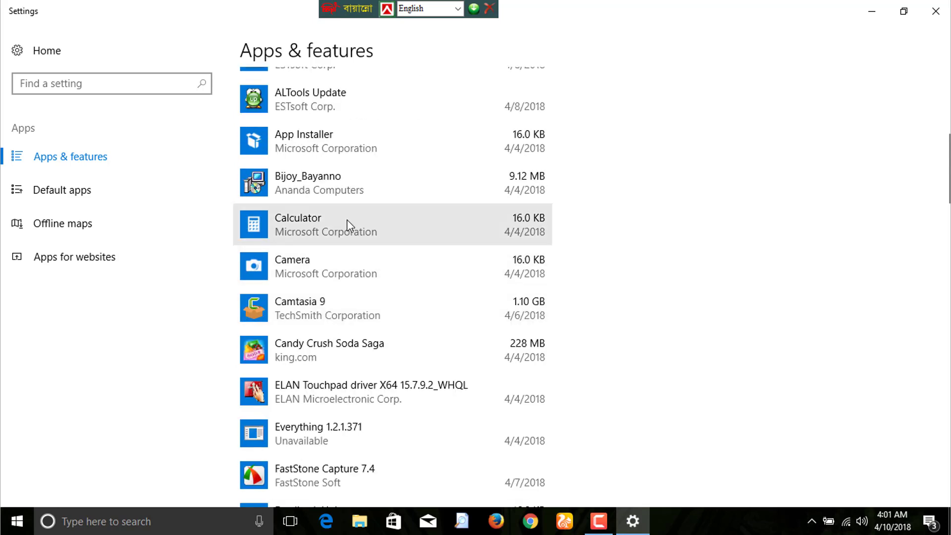
pyautogui.click(402, 268)
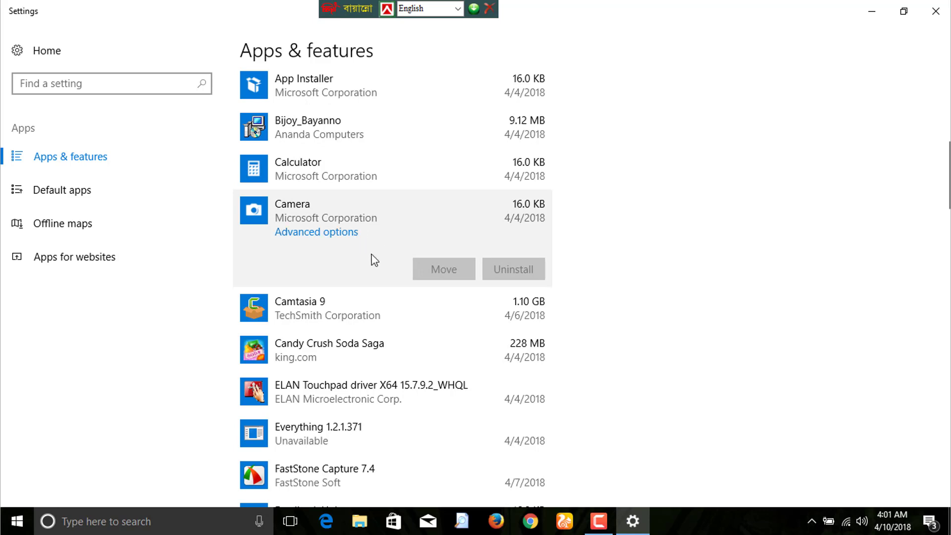
pyautogui.scroll(-2, 467, 330)
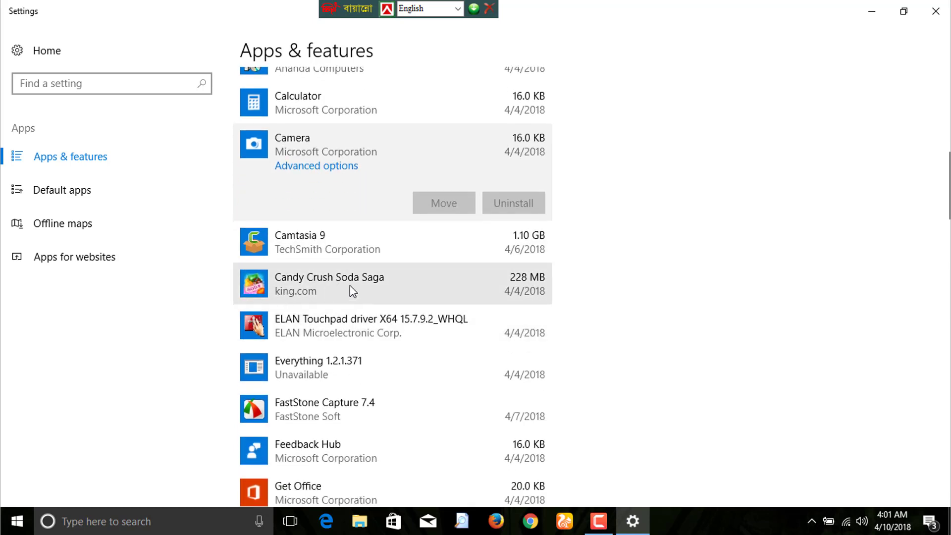
pyautogui.click(478, 286)
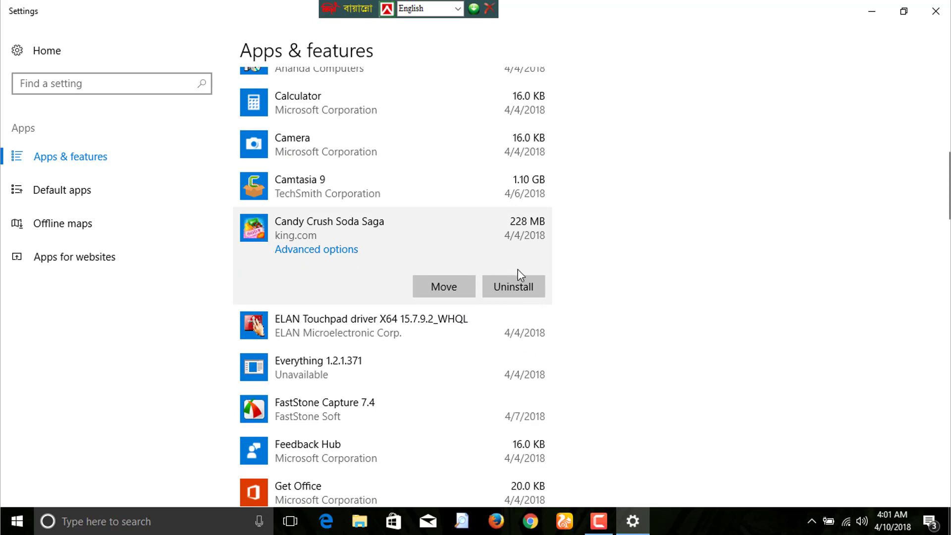
pyautogui.click(519, 282)
pyautogui.click(560, 252)
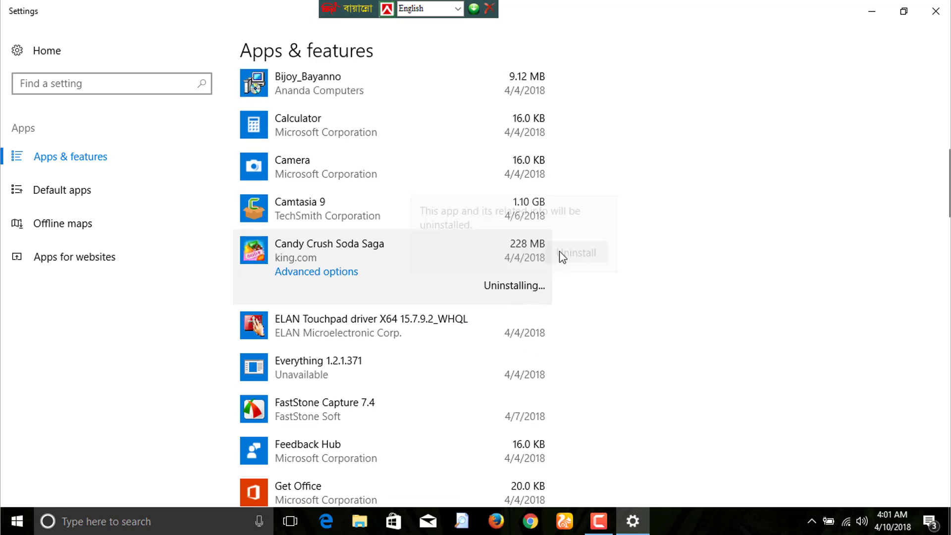
# - Uninstall the Get Office app and approve the removal of its related info
pyautogui.scroll(-2, 443, 297)
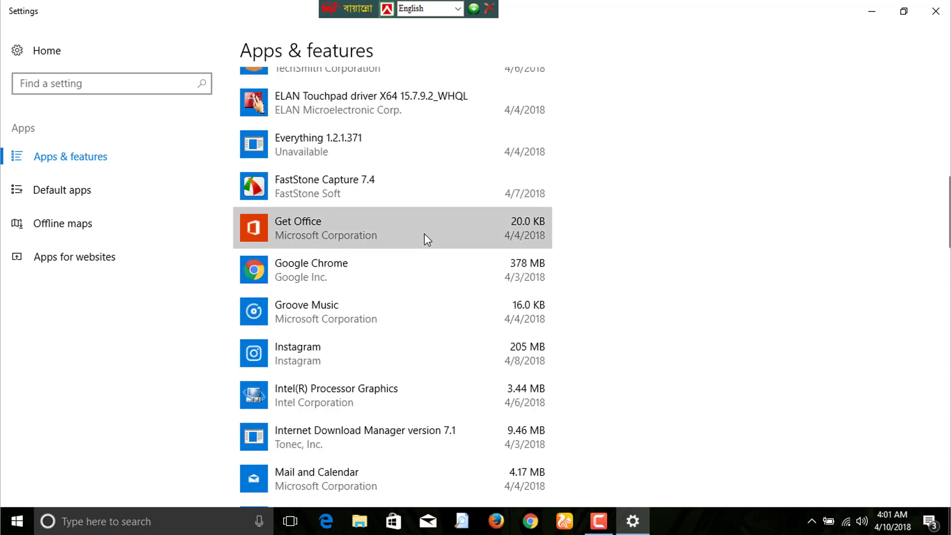
pyautogui.click(425, 234)
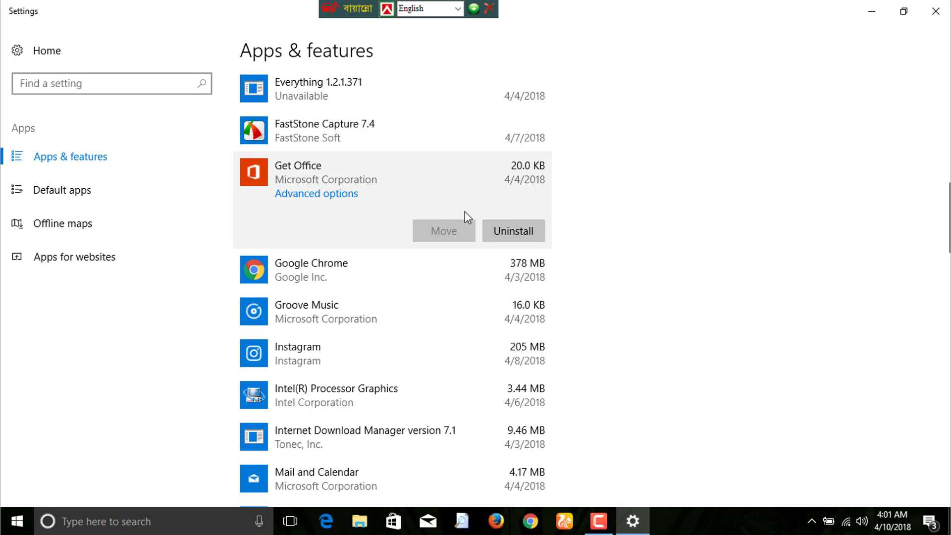
pyautogui.click(498, 232)
pyautogui.click(576, 202)
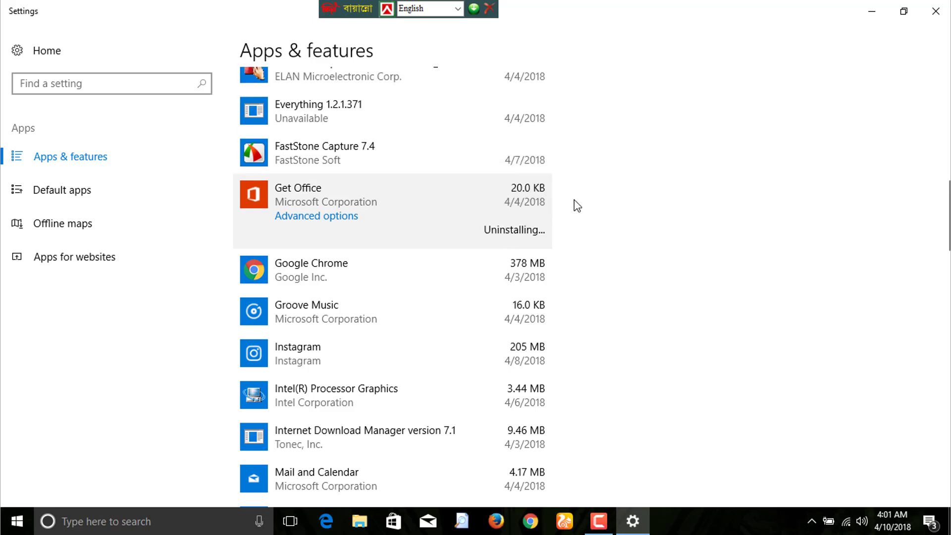
# - Expand the Groove Music, Mail and Calendar, and Maps entries to check whether each can be uninstalled
pyautogui.click(442, 317)
pyautogui.scroll(-3, 356, 285)
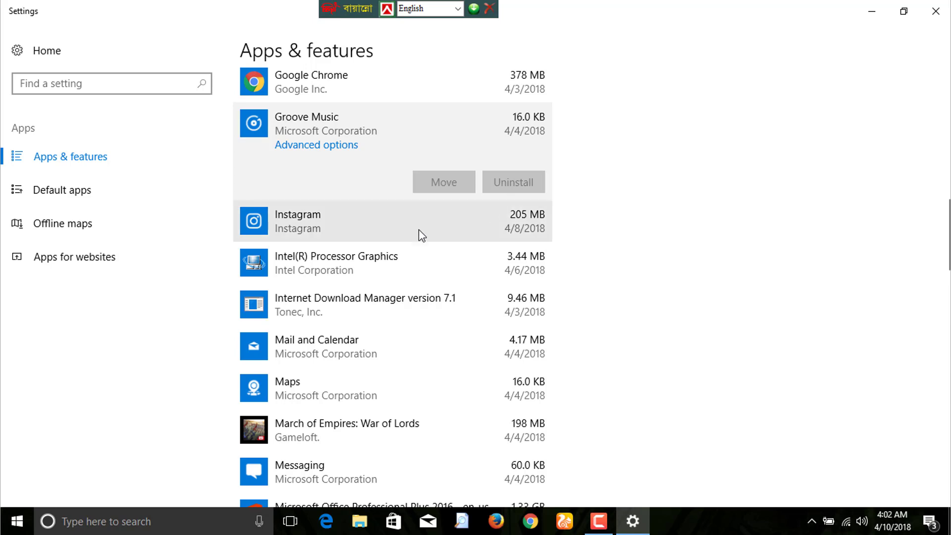
pyautogui.scroll(-2, 421, 236)
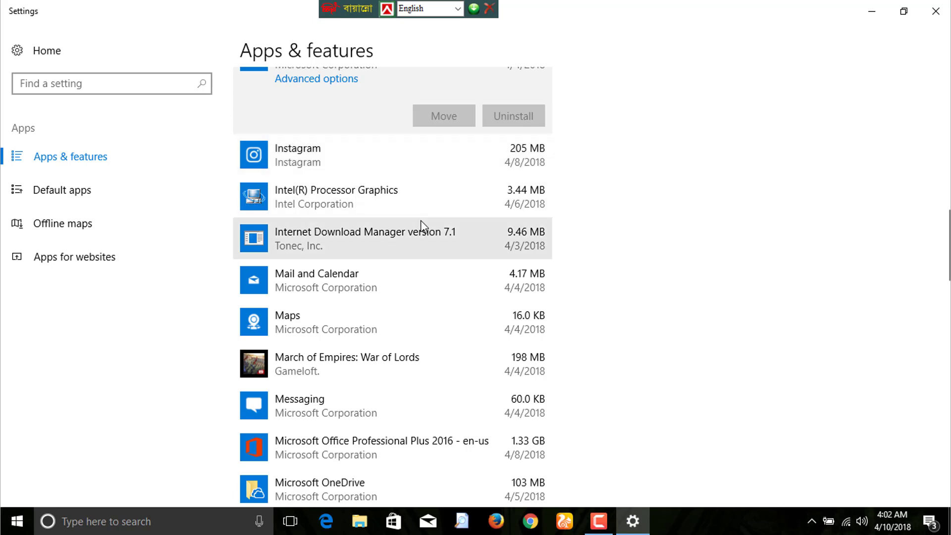
pyautogui.scroll(-1, 418, 261)
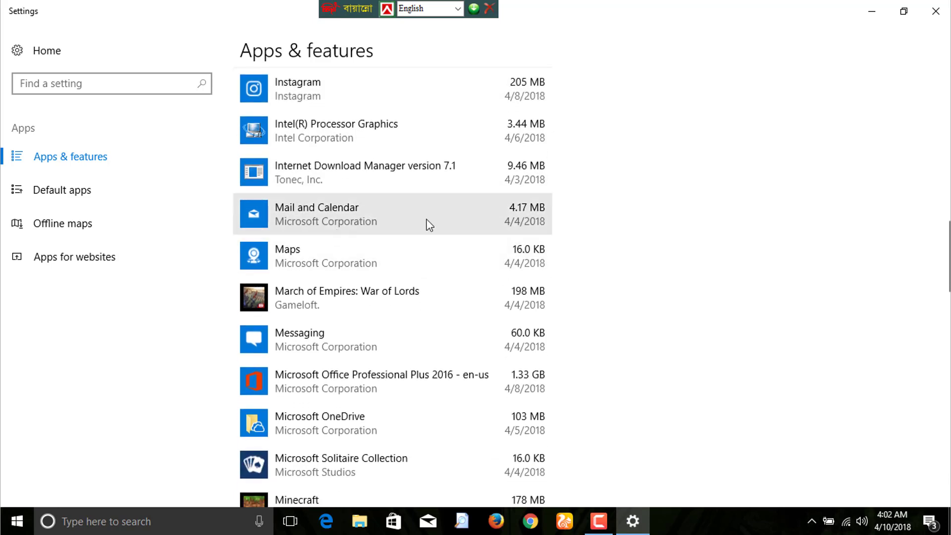
pyautogui.click(426, 222)
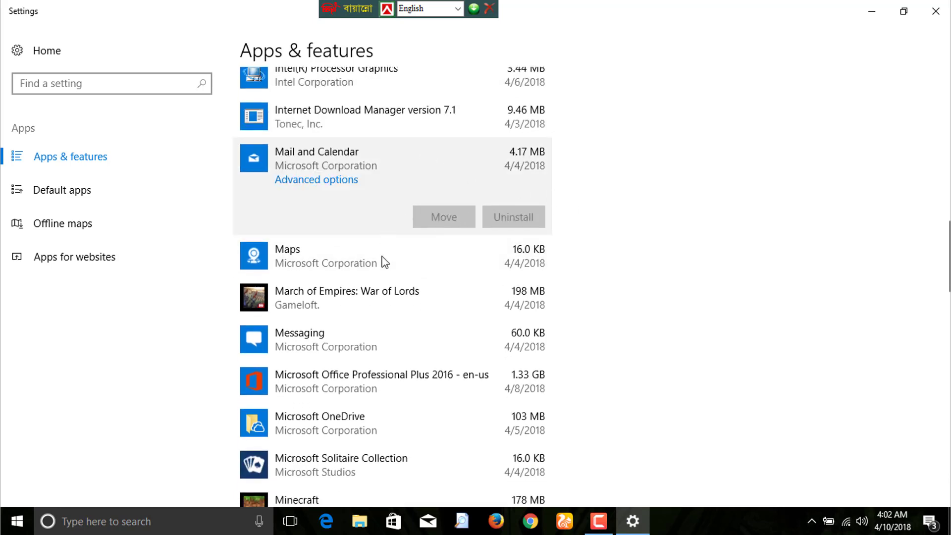
pyautogui.scroll(-1, 384, 262)
pyautogui.click(392, 195)
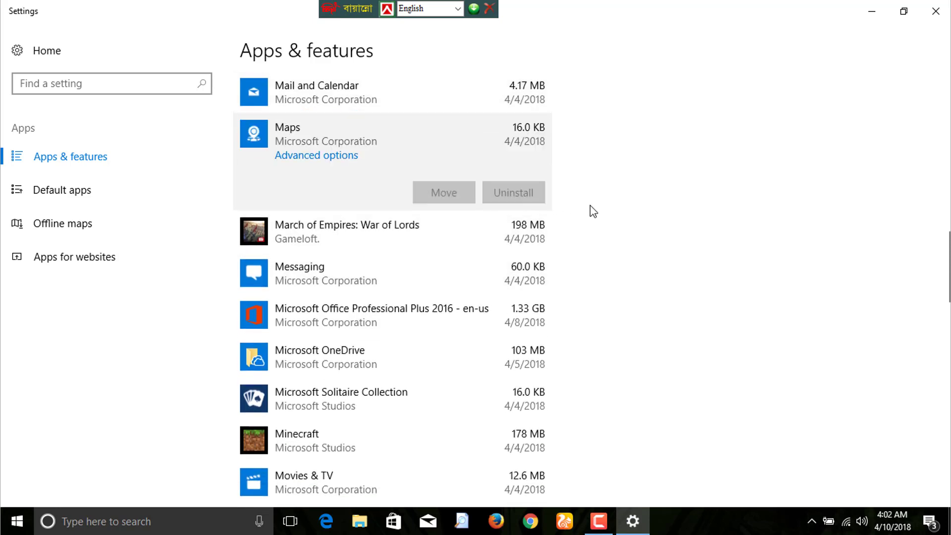
# - Uninstall March of Empires: War of Lords and approve its removal
pyautogui.scroll(-3, 514, 240)
pyautogui.scroll(1, 443, 183)
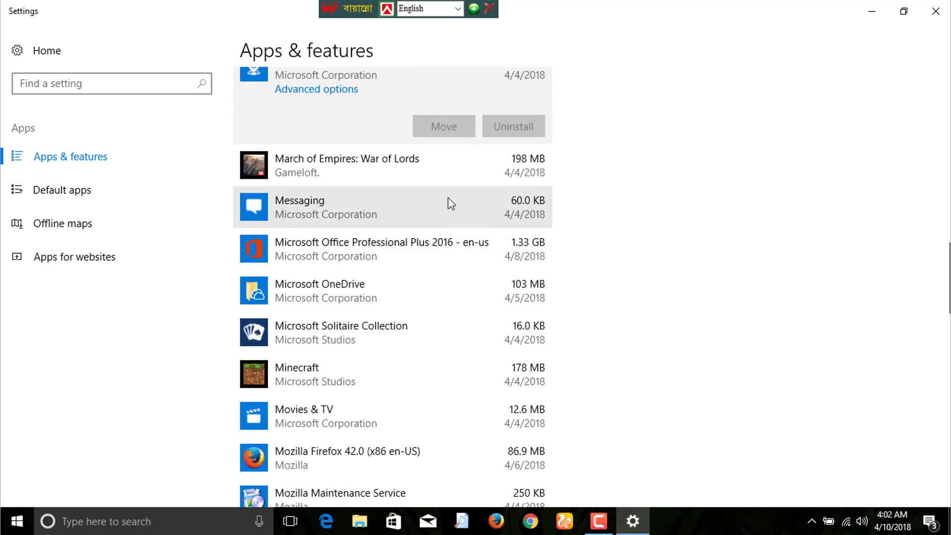
pyautogui.click(392, 173)
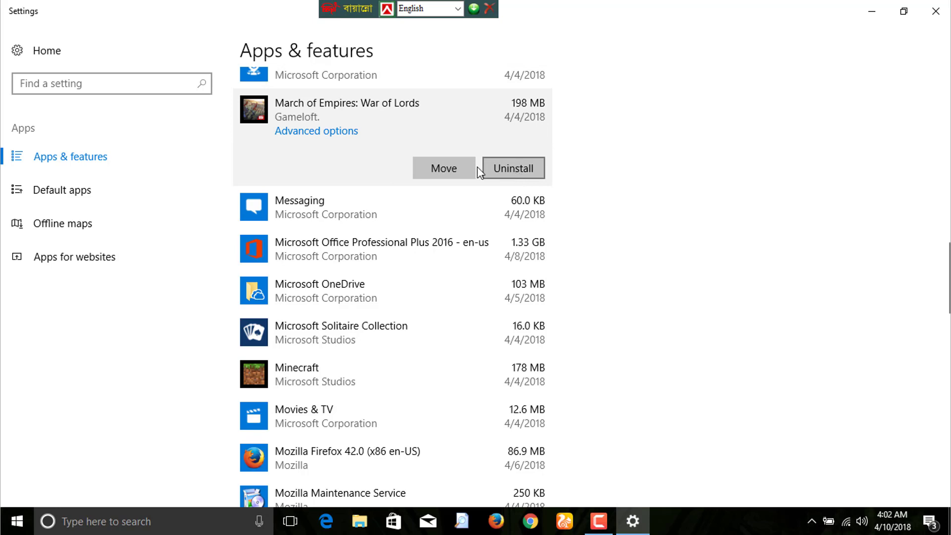
pyautogui.click(517, 170)
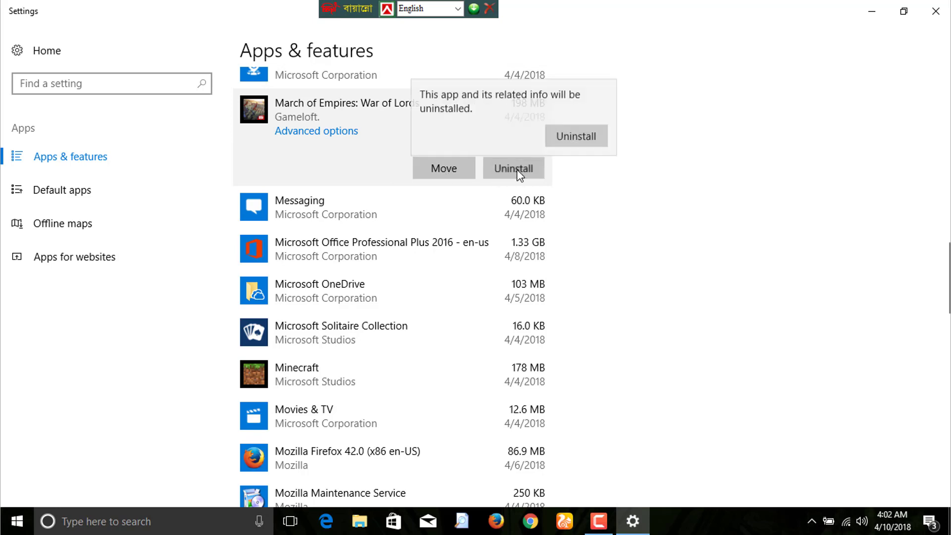
pyautogui.click(577, 135)
# - Review the remaining installed apps from the Xbox entry back up to the beginning of the list
pyautogui.click(404, 151)
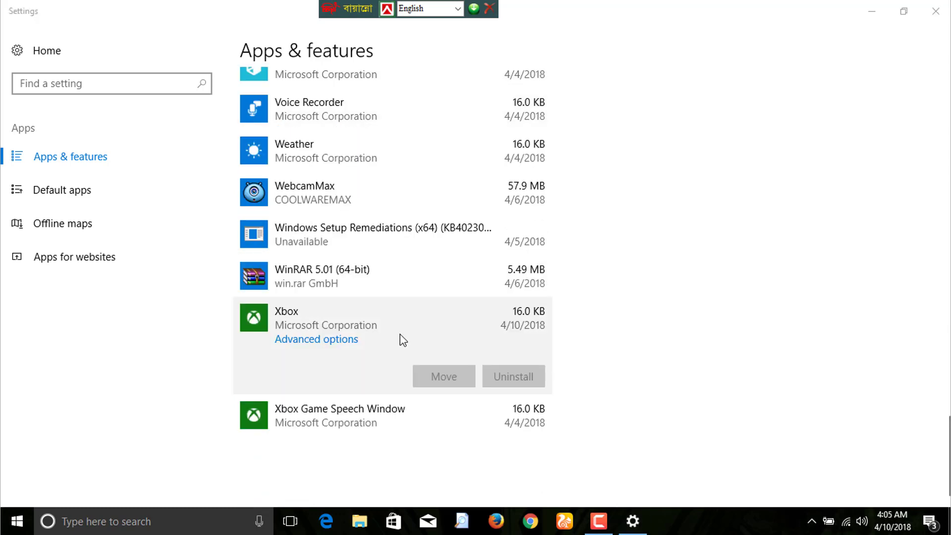
pyautogui.scroll(15, 625, 364)
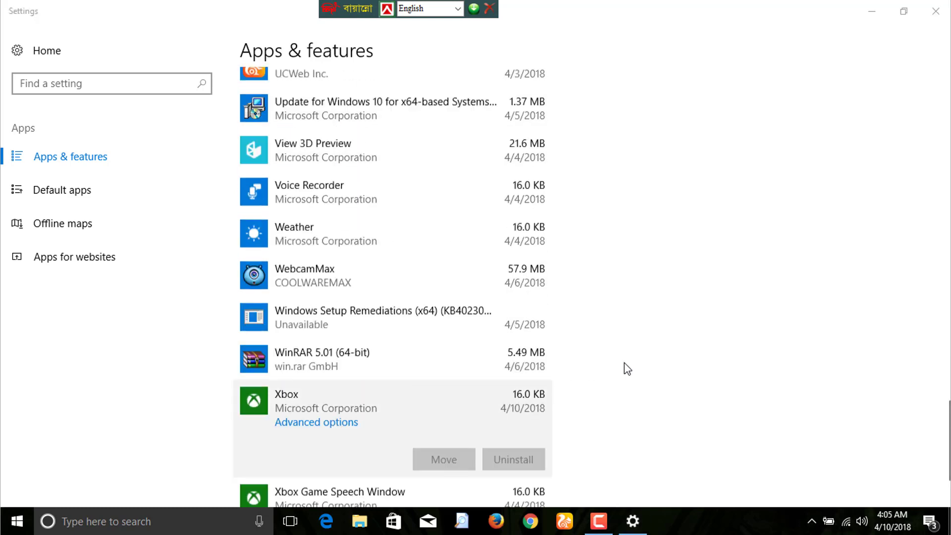
pyautogui.scroll(15, 626, 366)
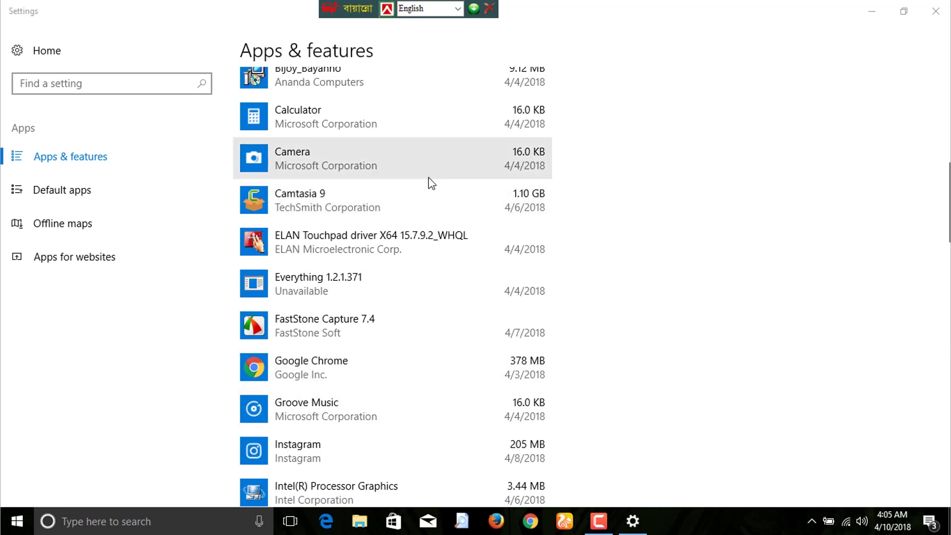
# - Find and open Control Panel through the Windows search, and open Add or remove programs by searching for "add"
pyautogui.click(103, 517)
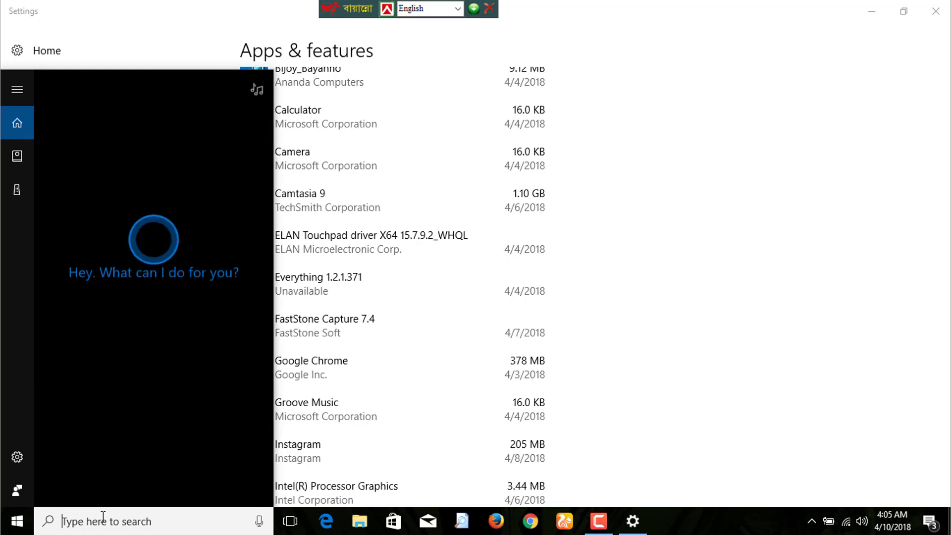
pyautogui.write('cont')
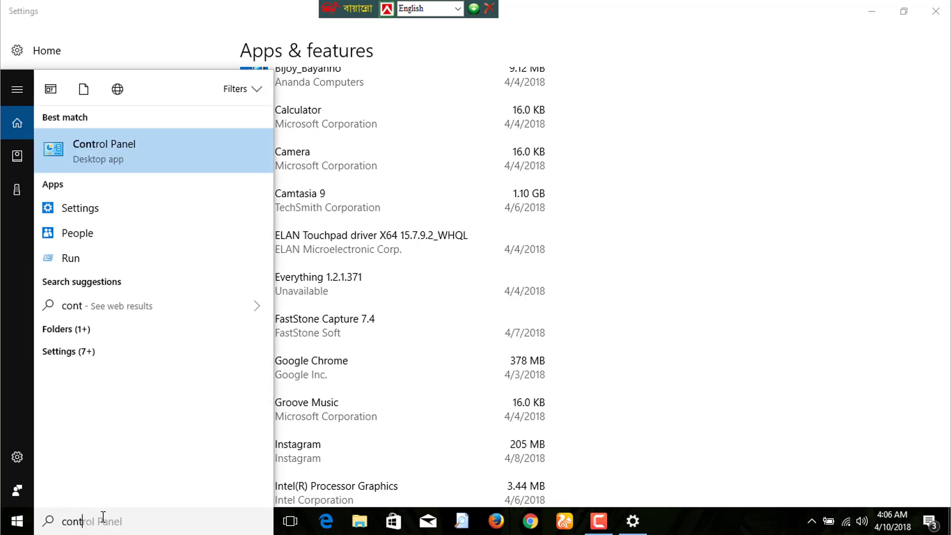
pyautogui.press('Return')
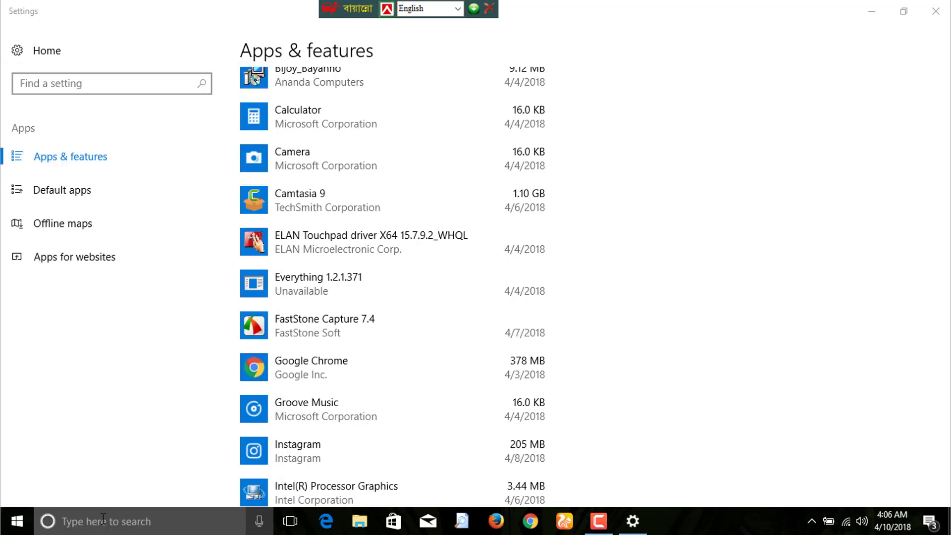
pyautogui.click(297, 271)
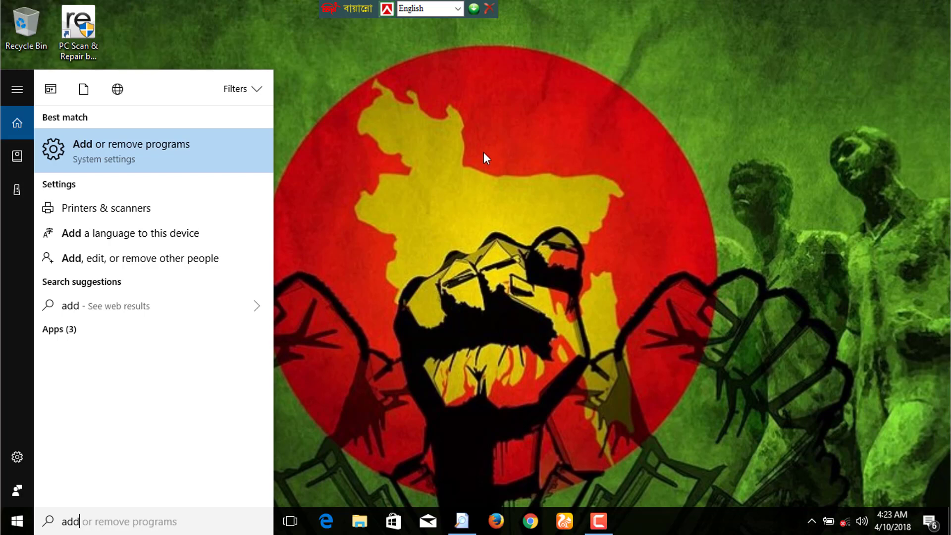
pyautogui.press('Return')
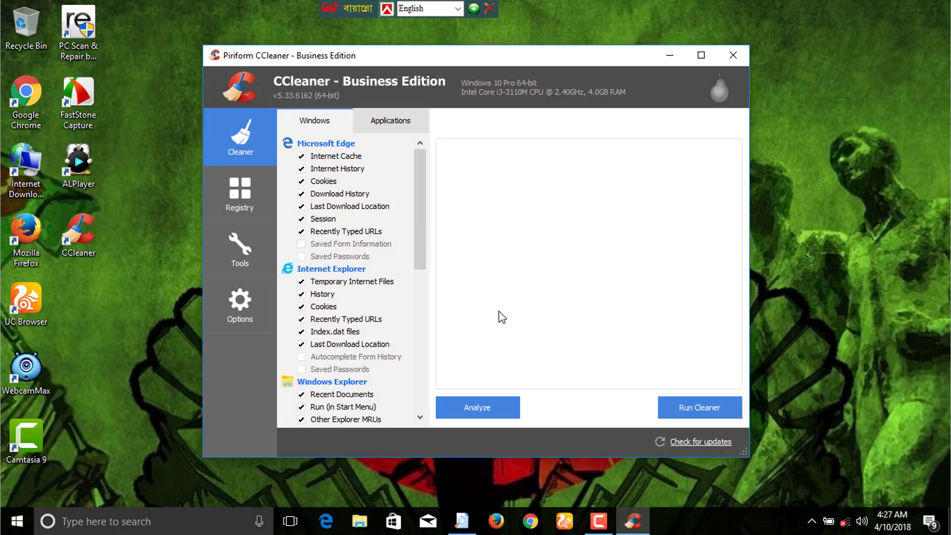
# - In CCleaner, open the uninstall tool and try to remove the Xbox app, approving the removal of its related info
pyautogui.click(240, 247)
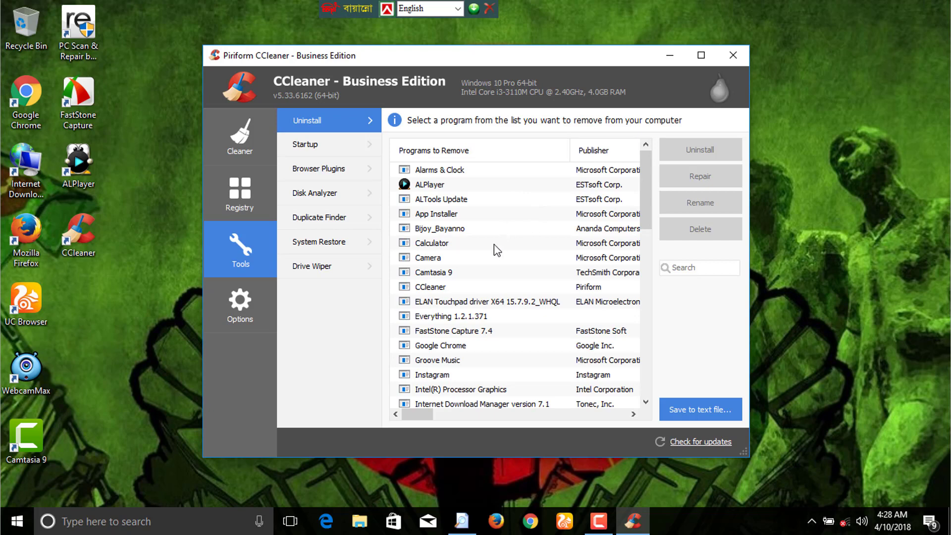
pyautogui.scroll(-14, 494, 244)
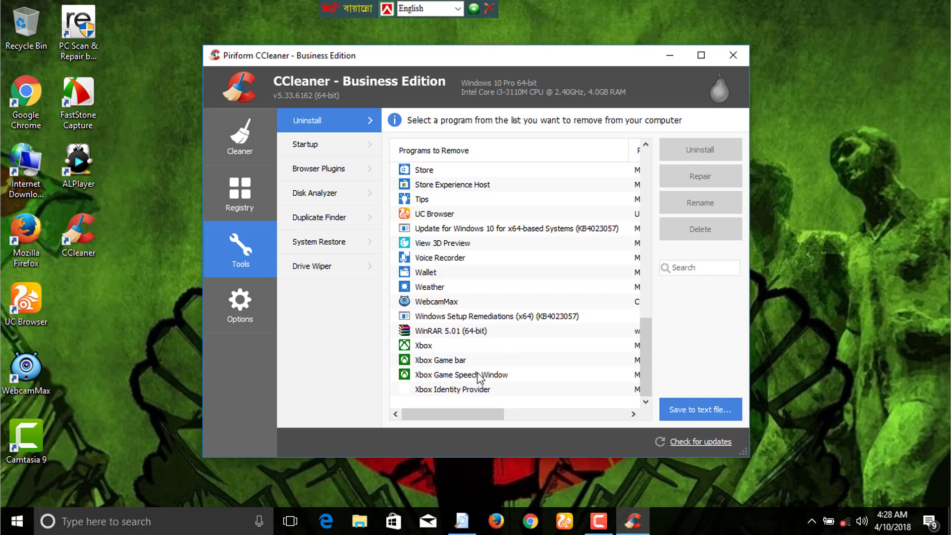
pyautogui.click(429, 348)
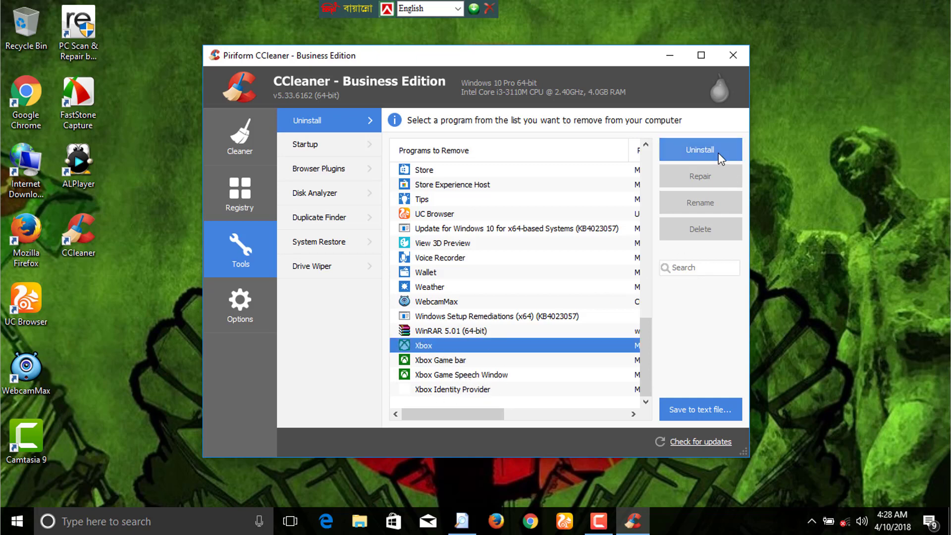
pyautogui.click(699, 147)
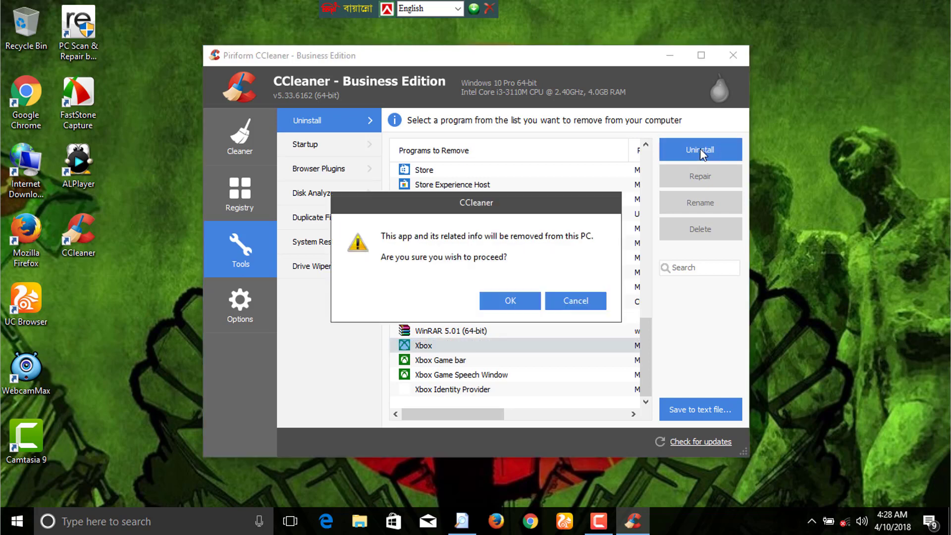
pyautogui.click(511, 302)
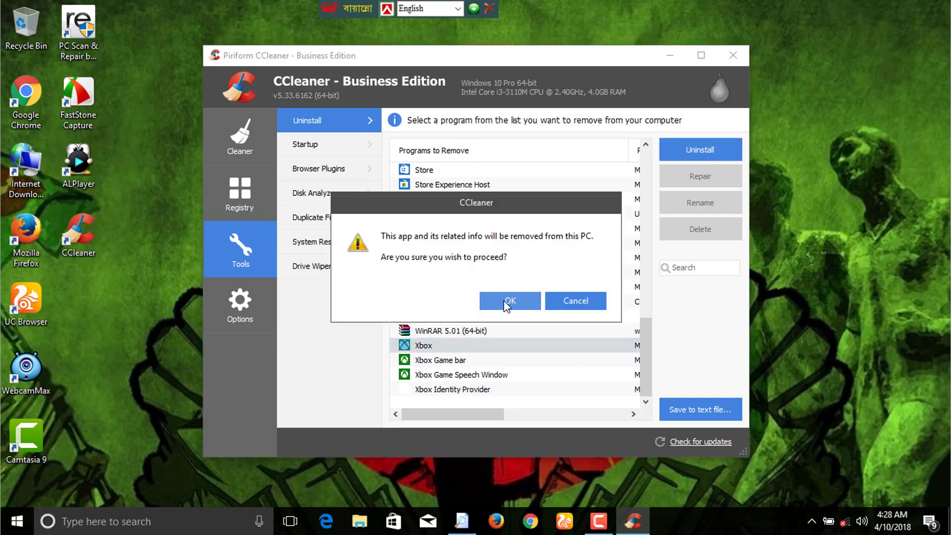
pyautogui.click(444, 347)
pyautogui.click(703, 149)
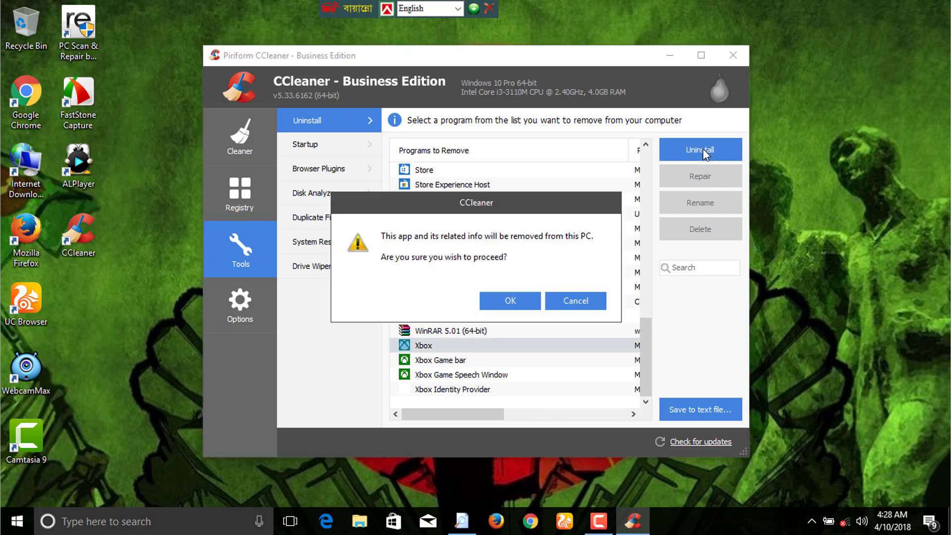
pyautogui.click(526, 295)
# - Uninstall Xbox Game bar and Xbox Game Speech Window, approving each removal
pyautogui.click(460, 360)
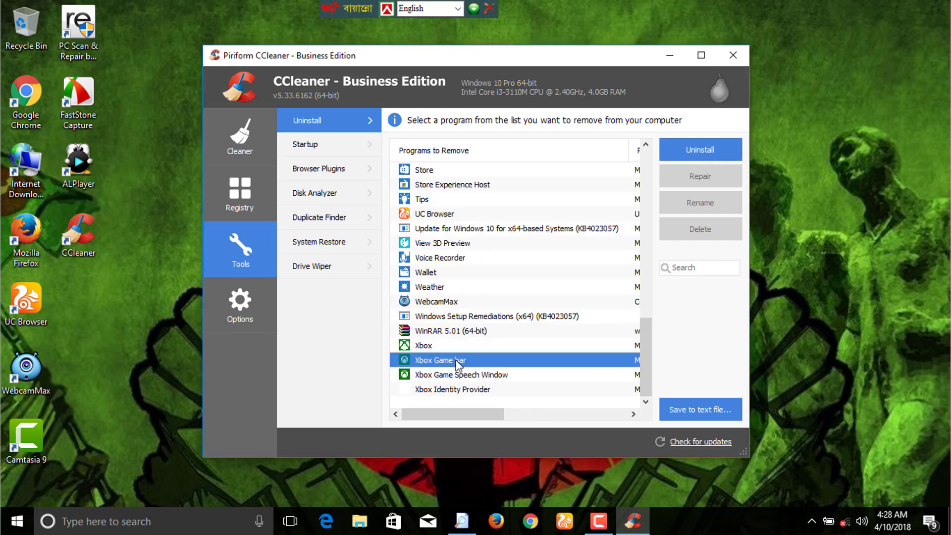
pyautogui.click(695, 153)
pyautogui.click(515, 299)
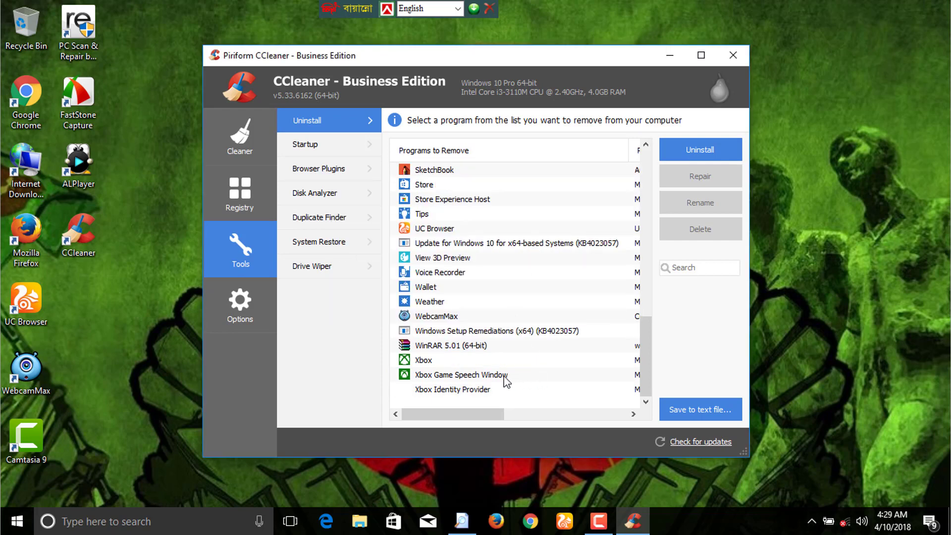
pyautogui.click(486, 377)
pyautogui.click(685, 155)
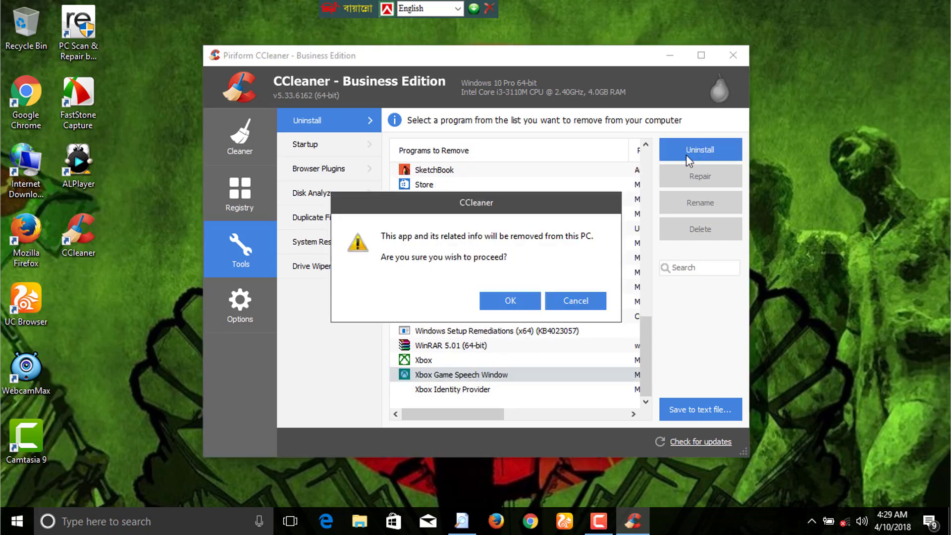
pyautogui.click(518, 299)
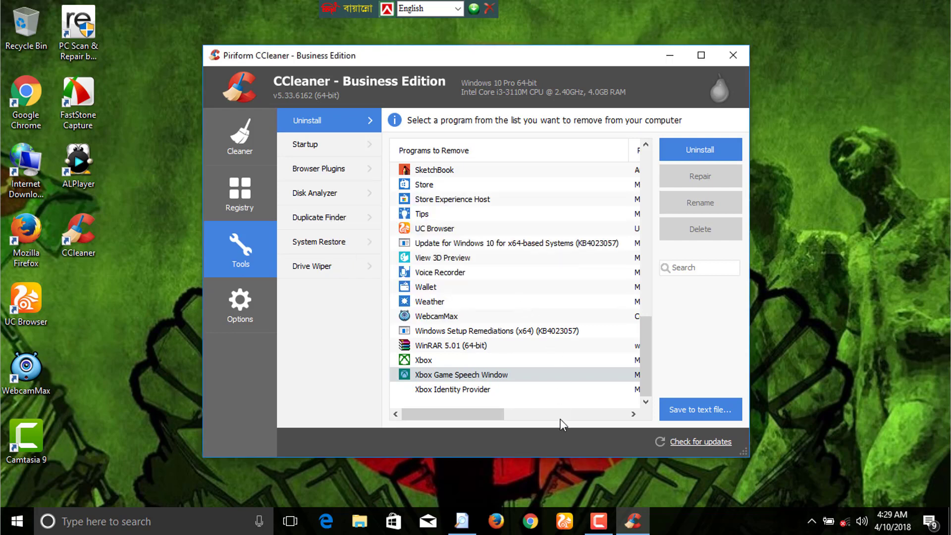
# - Uninstall Xbox Identity Provider and approve the removal of its related info
pyautogui.click(459, 390)
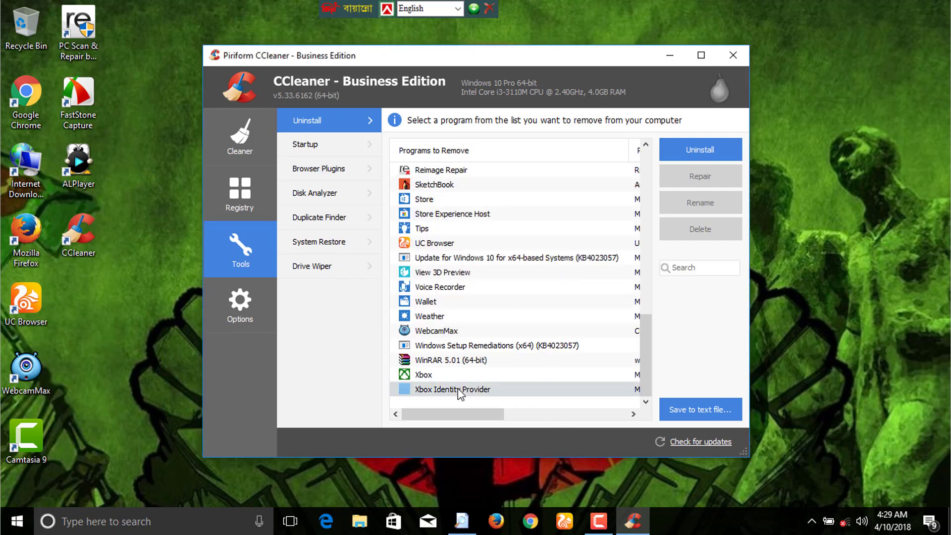
pyautogui.click(701, 151)
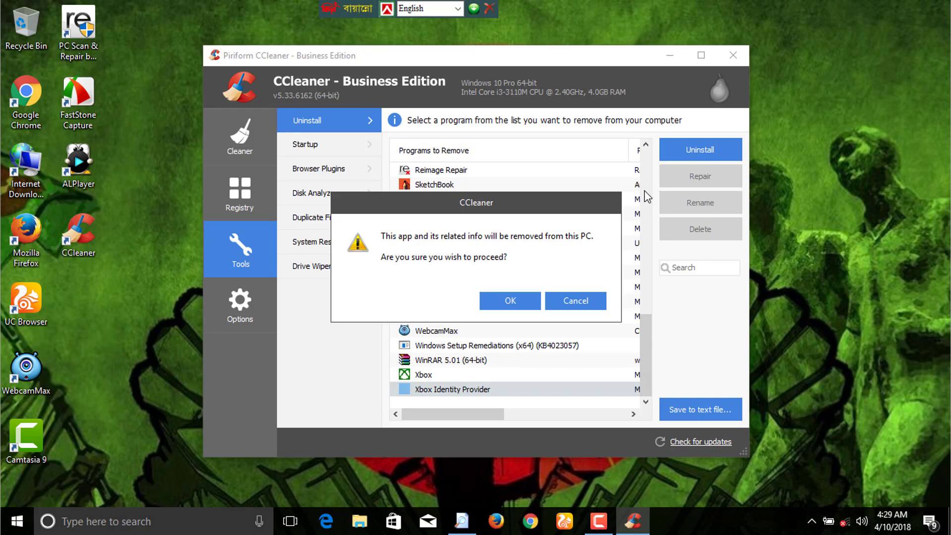
pyautogui.click(523, 303)
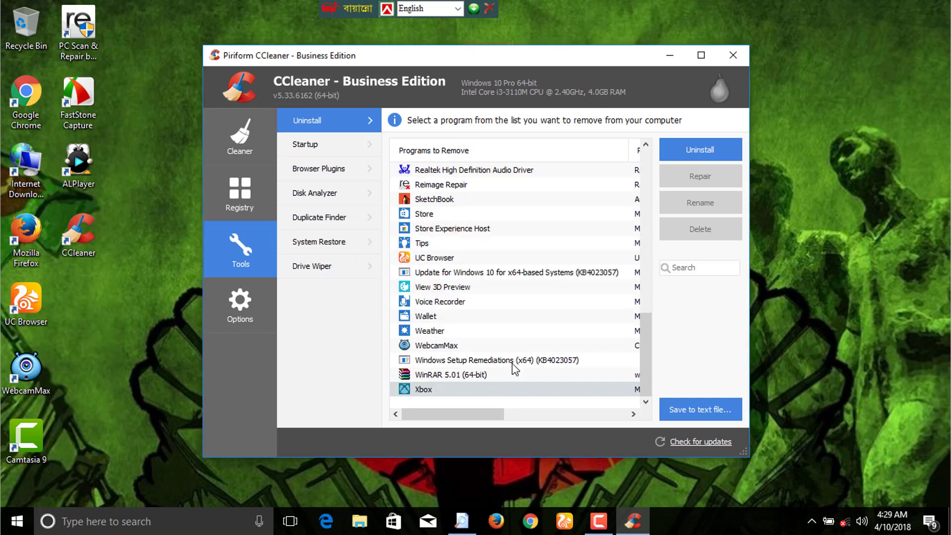
# - Run the uninstall for View 3D Preview and for Wallet, approving the removal of each app
pyautogui.click(474, 291)
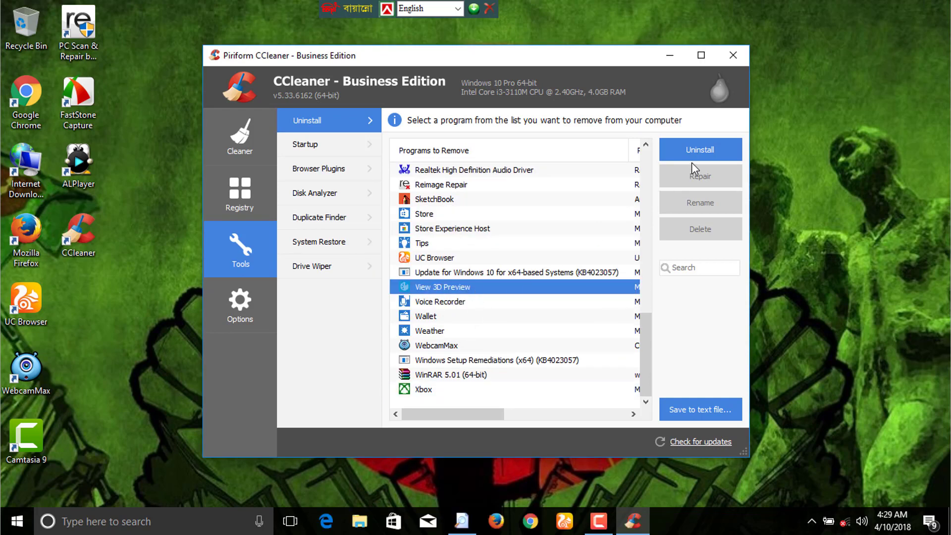
pyautogui.click(701, 149)
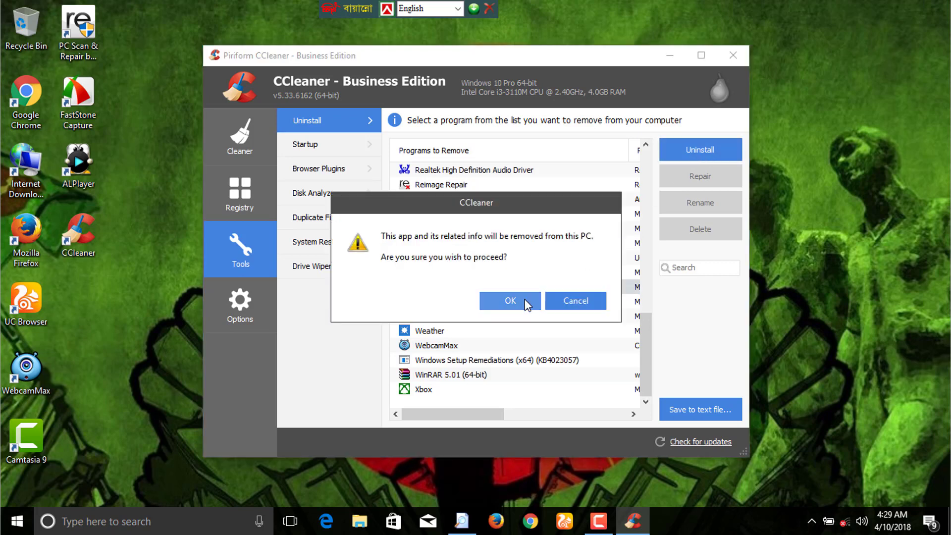
pyautogui.click(512, 302)
pyautogui.click(452, 317)
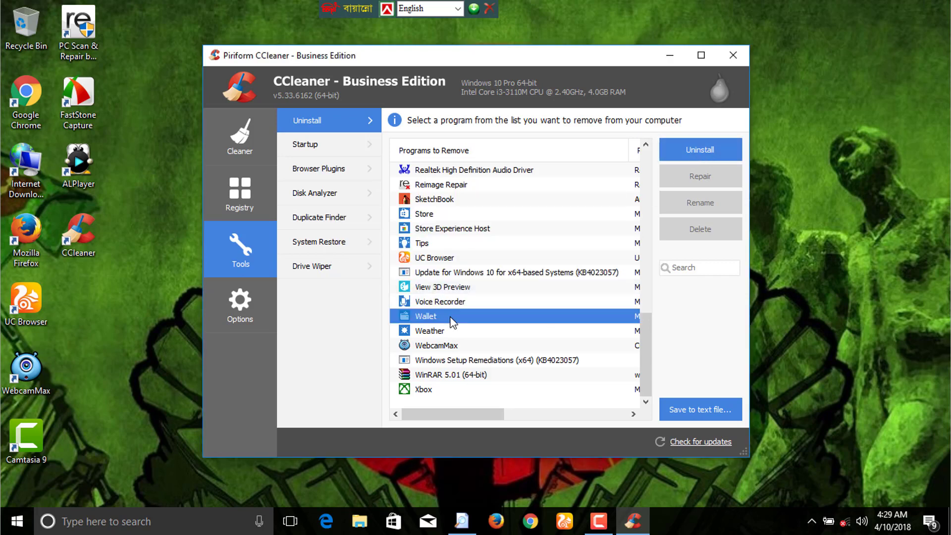
pyautogui.click(701, 148)
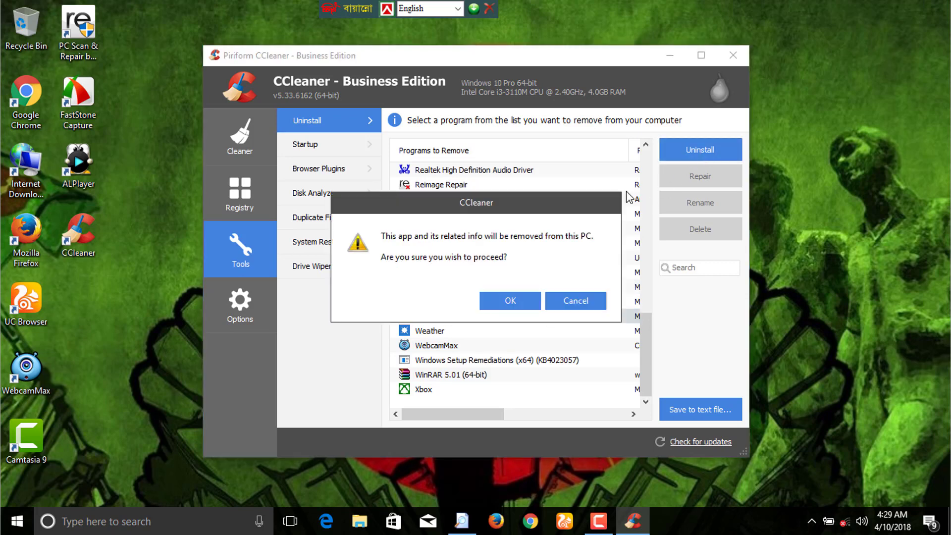
pyautogui.click(510, 300)
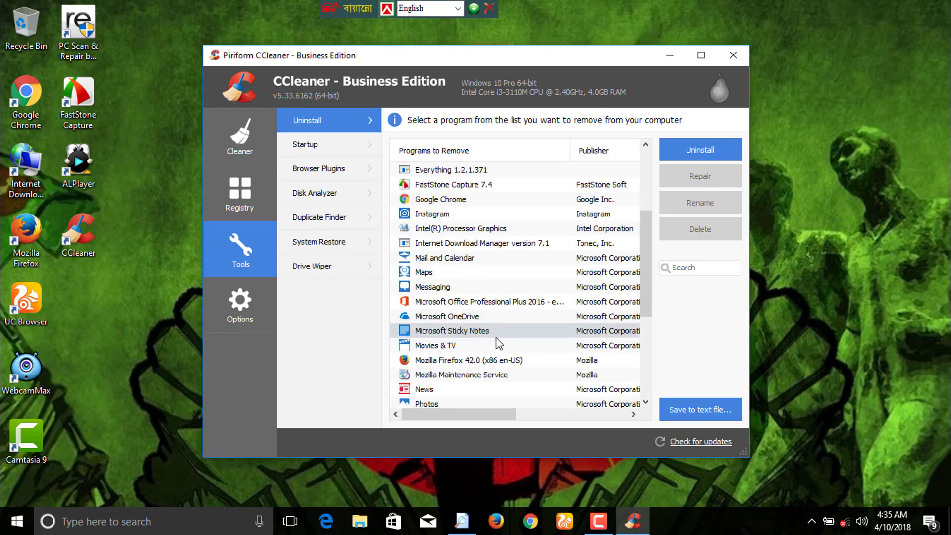